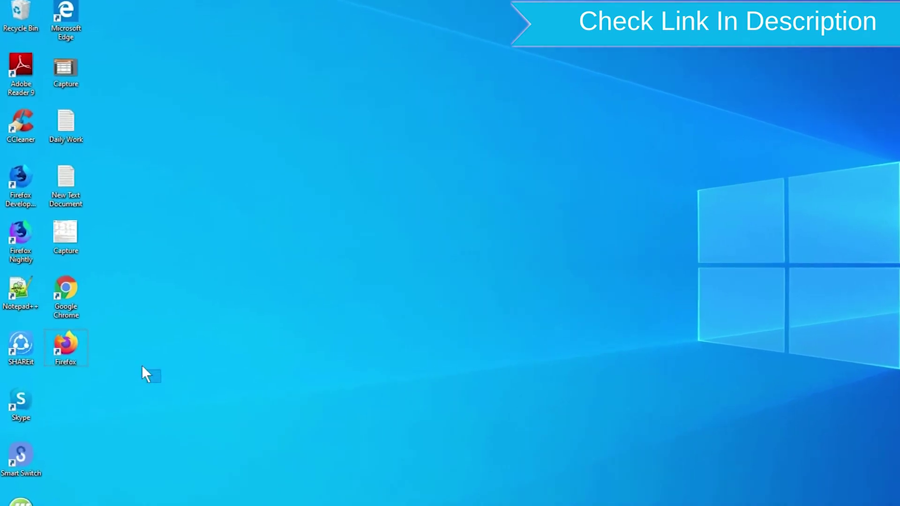
# Step: Search 'google find my device' in Chrome and go to the Find My Device Google result
pyautogui.moveTo(175, 394); pyautogui.dragTo(65, 279)
pyautogui.click(200, 355)
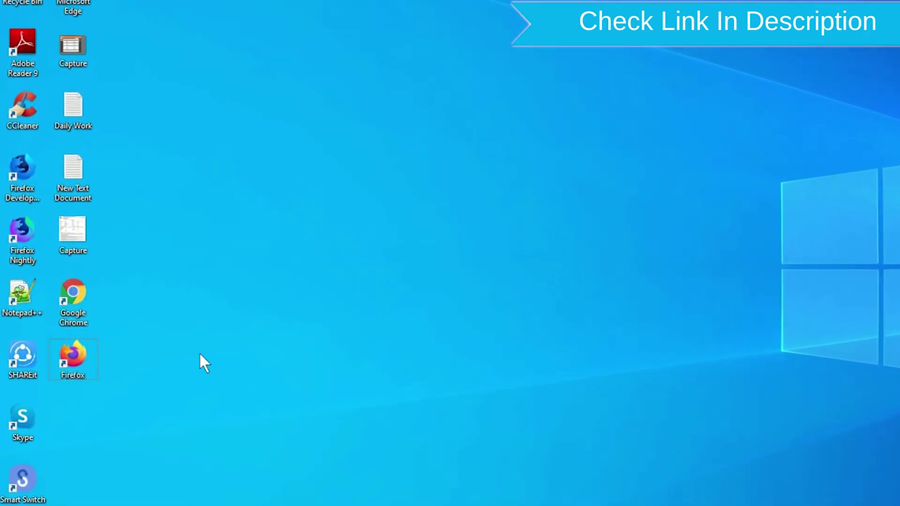
pyautogui.rightClick(81, 359)
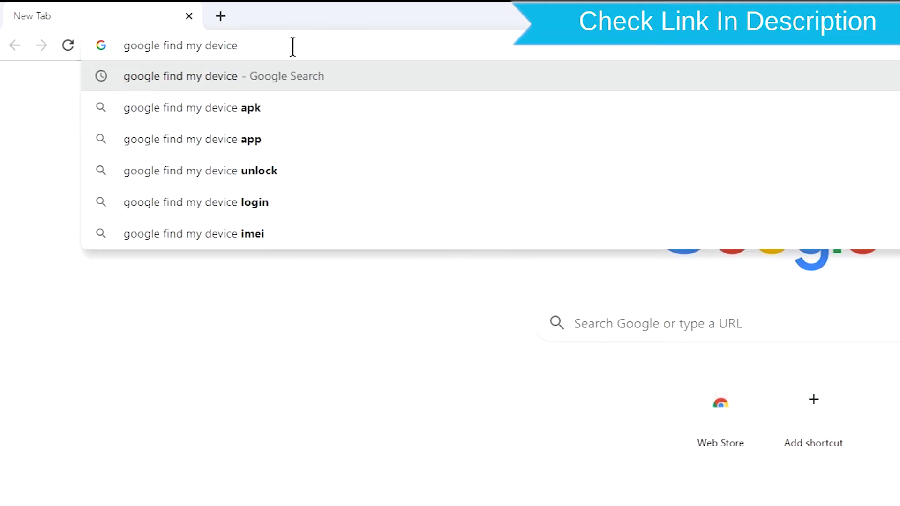
pyautogui.press('Return')
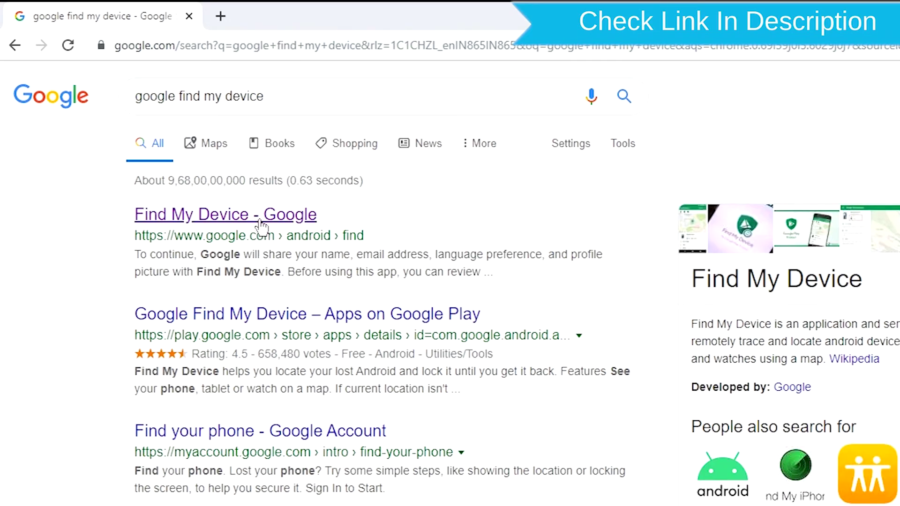
pyautogui.click(261, 224)
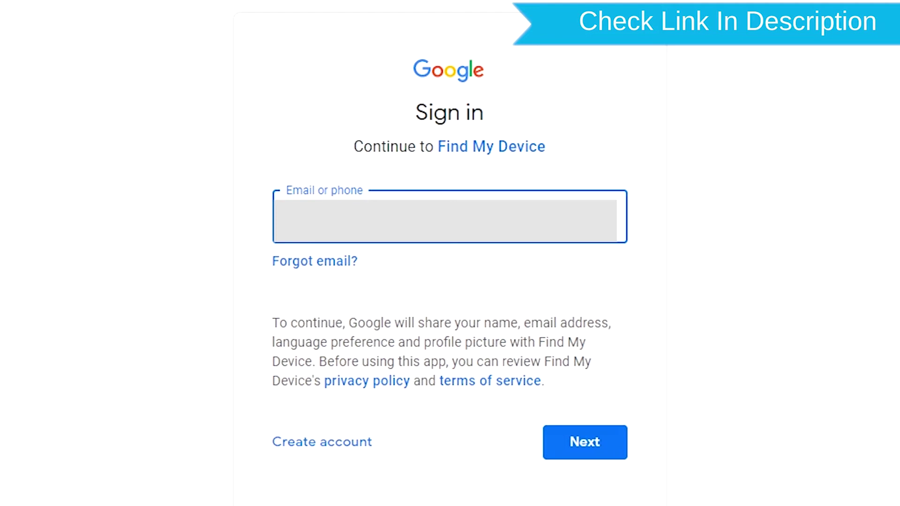
# Step: Submit the account email to sign in and bring up the phone's erase details
pyautogui.press('Return')
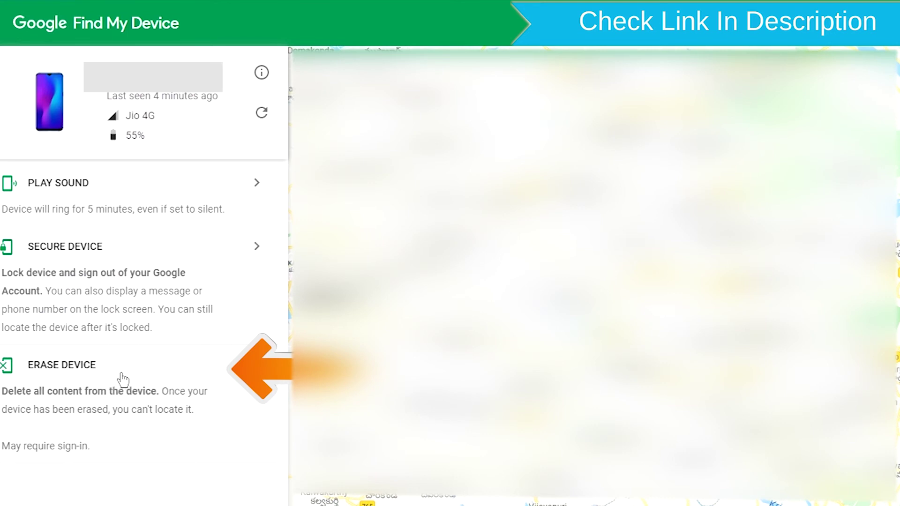
pyautogui.click(123, 379)
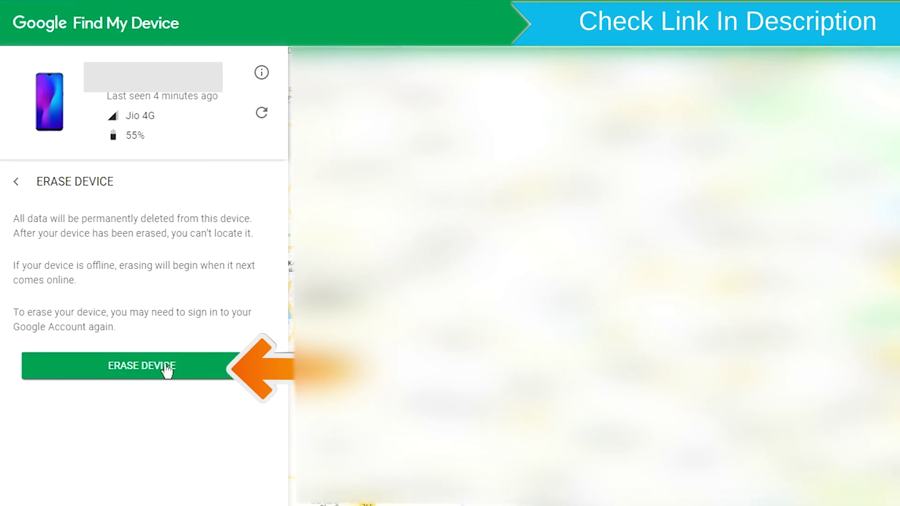
# Step: Confirm Erase Device, then re-verify with the account email and password
pyautogui.click(167, 368)
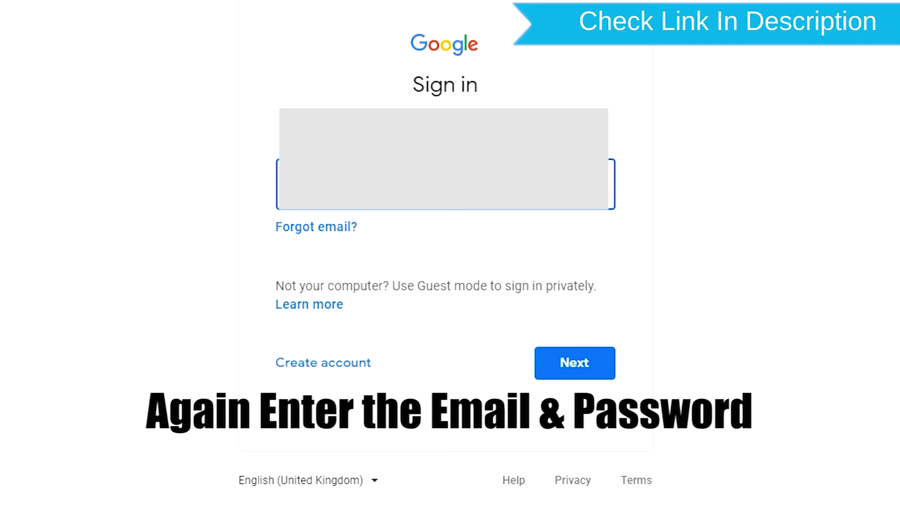
pyautogui.press('Return')
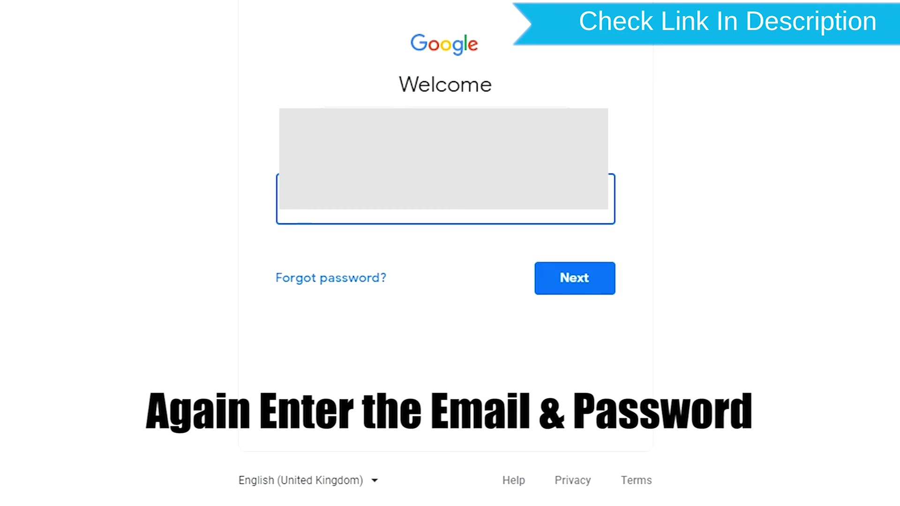
pyautogui.press('Return')
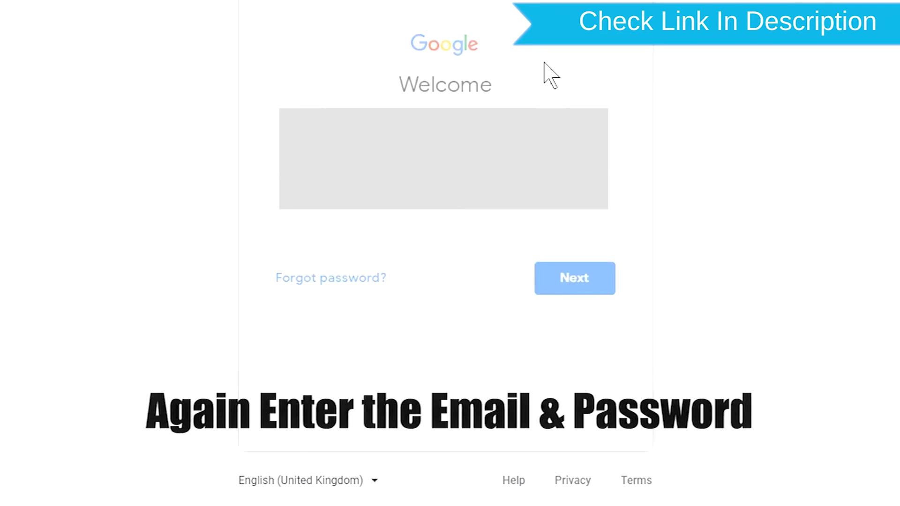